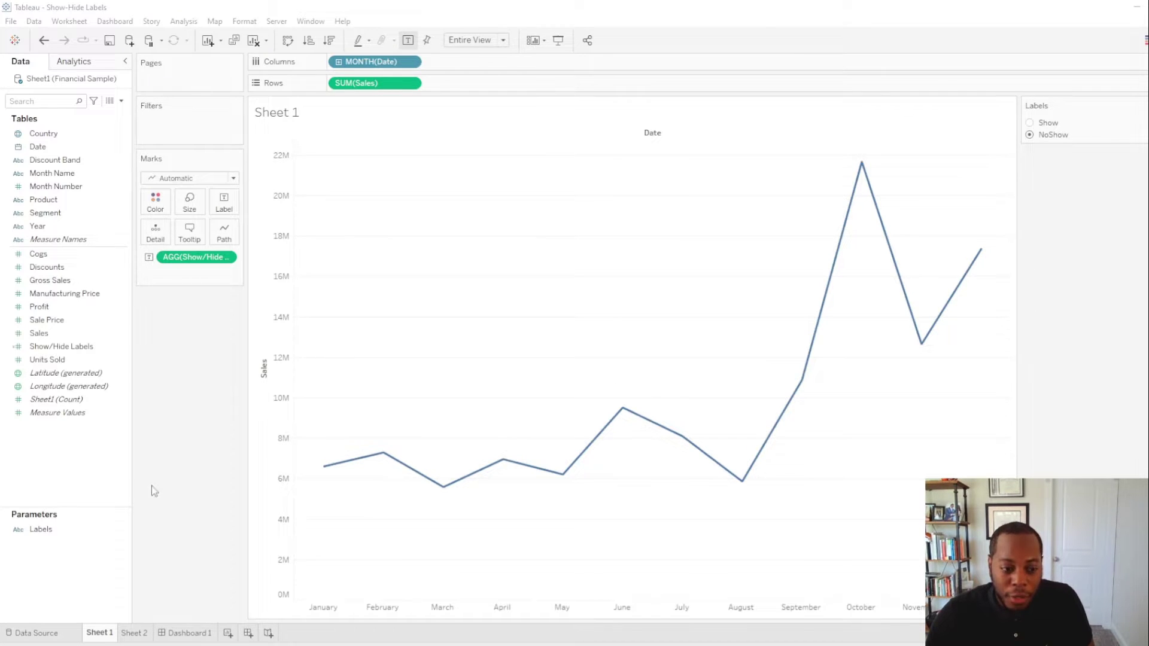
Step: Set the Labels parameter to Show so each month's sales value, e.g. 21,671,431, appears
{"action": "left_click", "coordinate": [58, 530]}
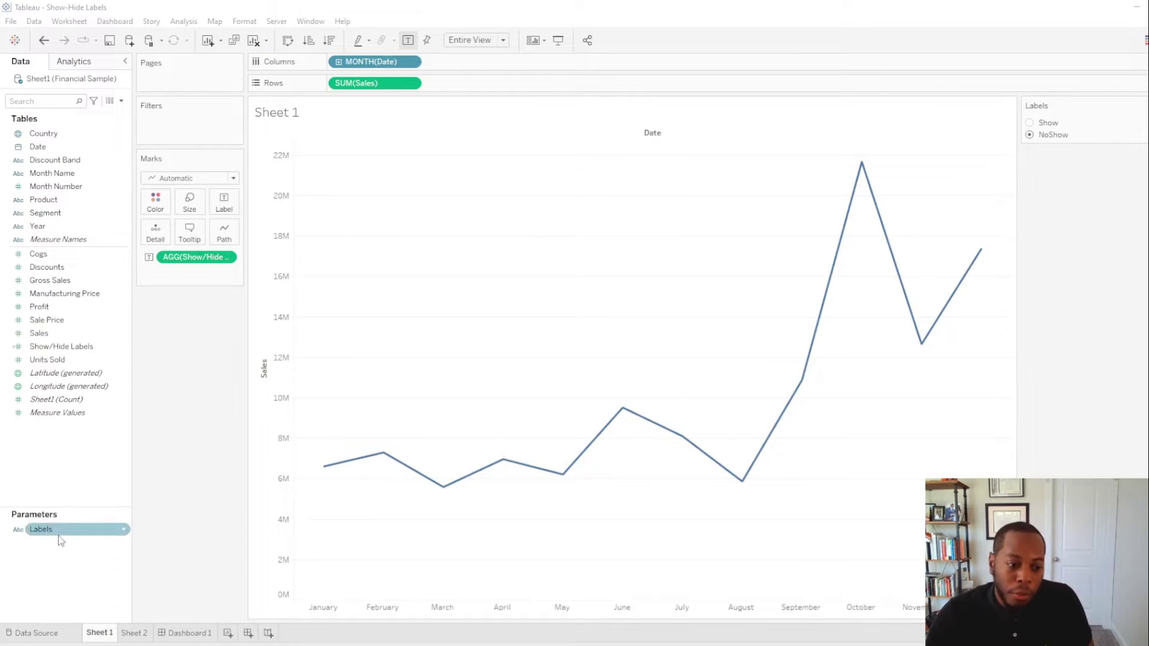
{"action": "left_click", "coordinate": [1034, 123]}
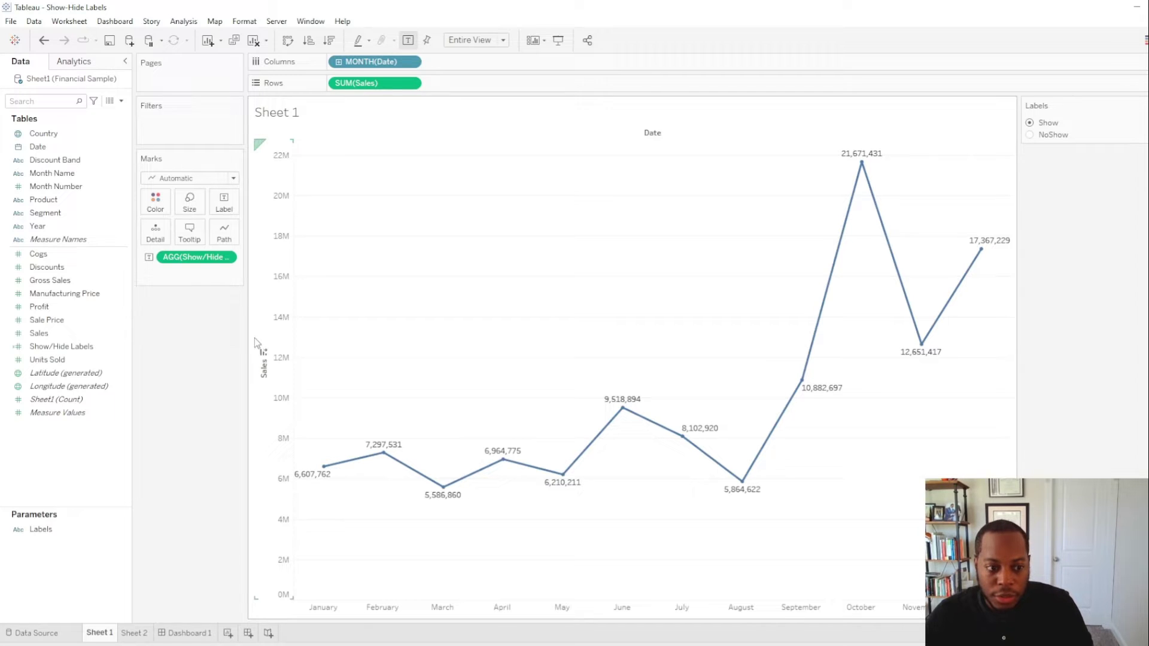
{"action": "left_click", "coordinate": [105, 359]}
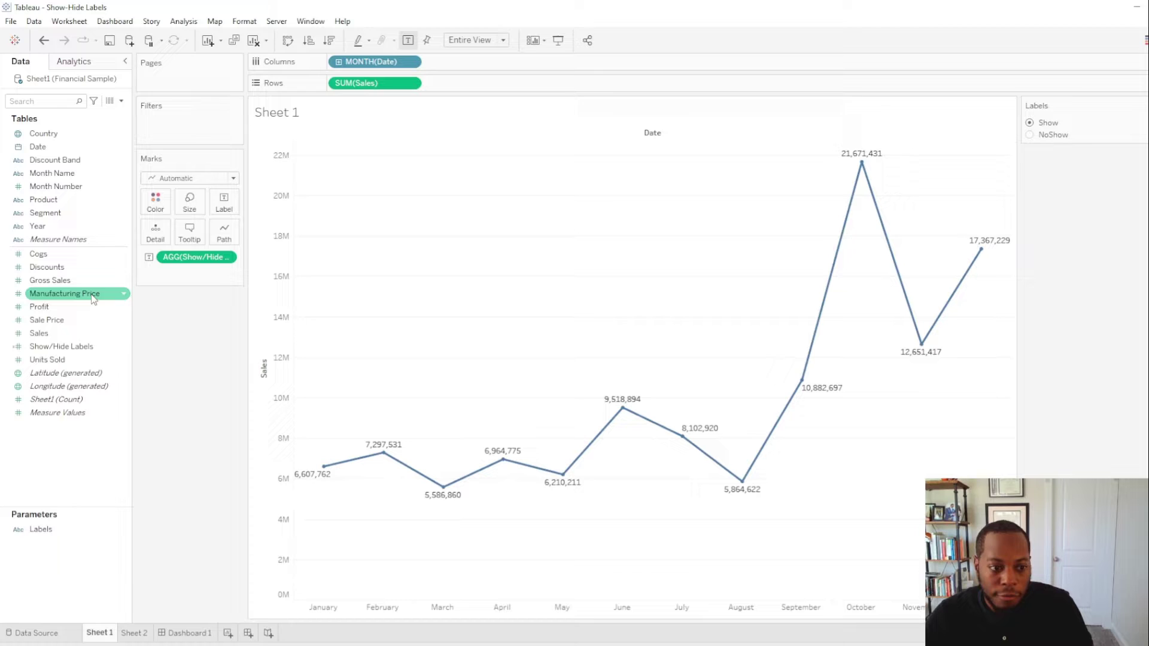
{"action": "right_click", "coordinate": [69, 347]}
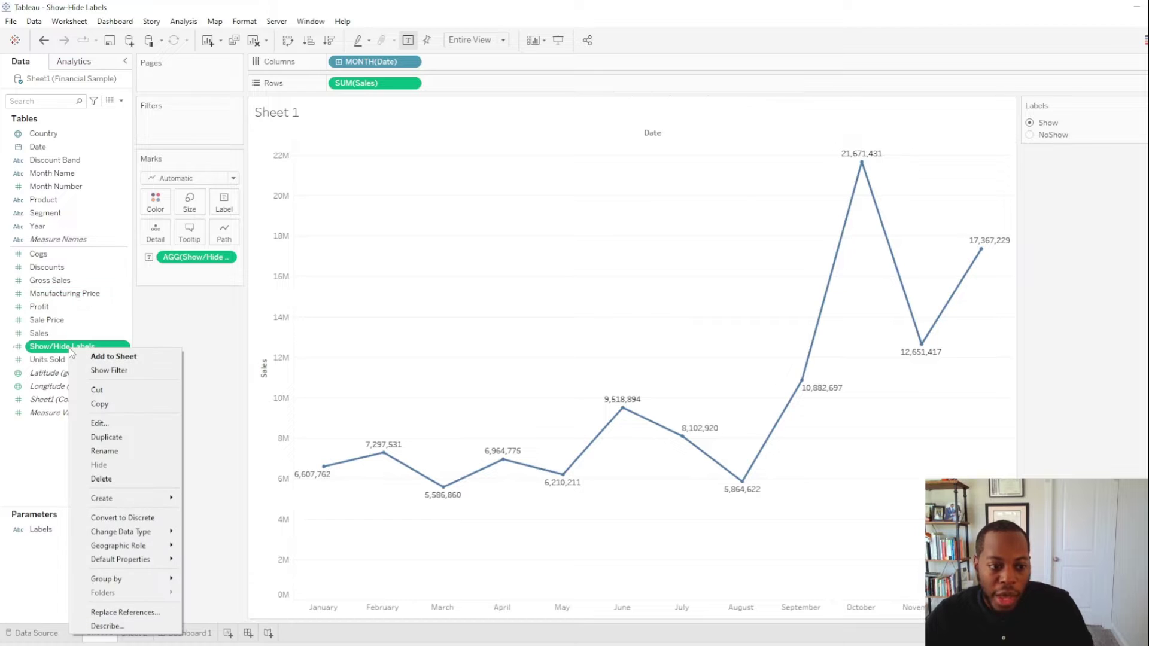
{"action": "left_click", "coordinate": [103, 423]}
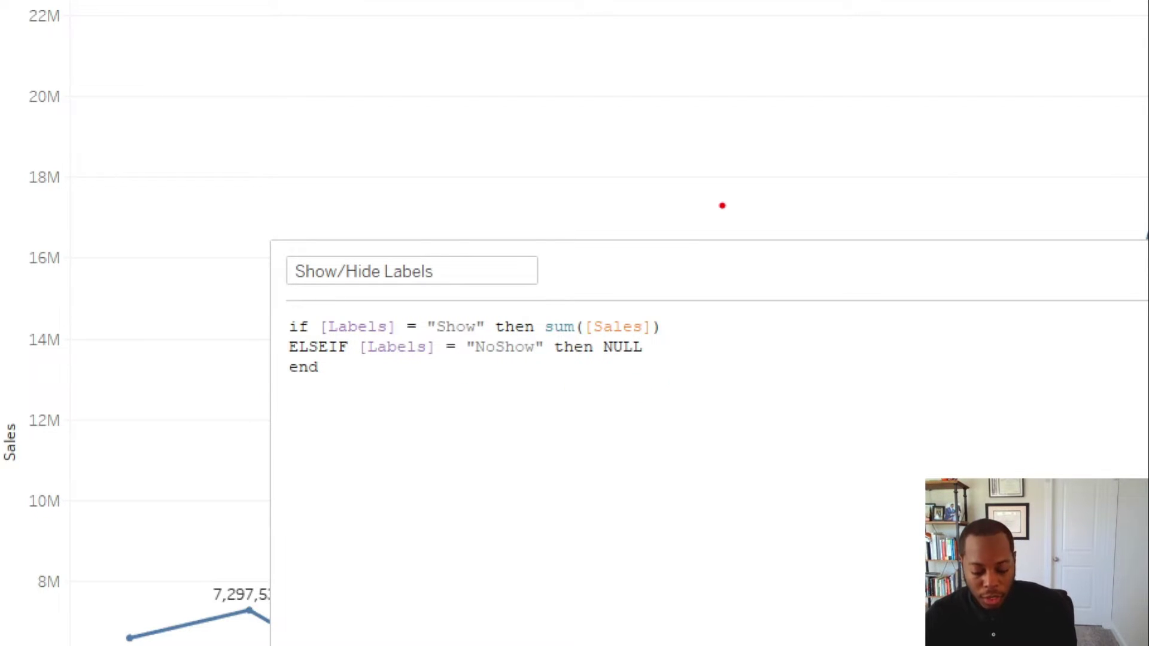
{"action": "key", "text": "Escape"}
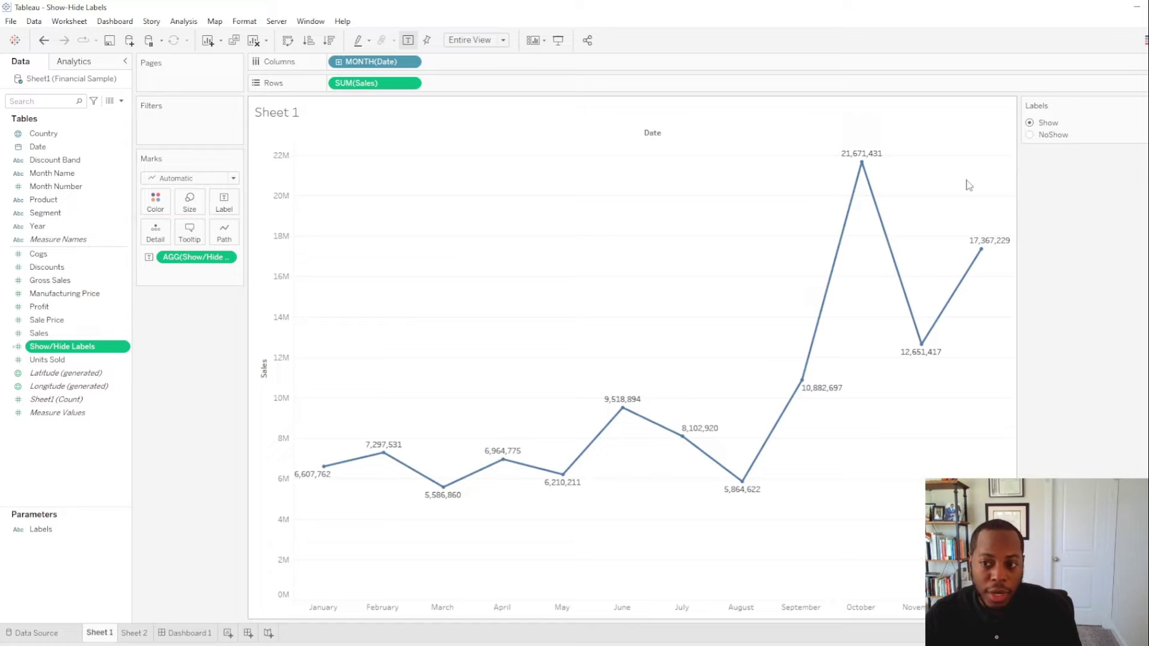
Step: Toggle Labels to NoShow and back to Show, then switch to Dashboard 1
{"action": "left_click", "coordinate": [1030, 135]}
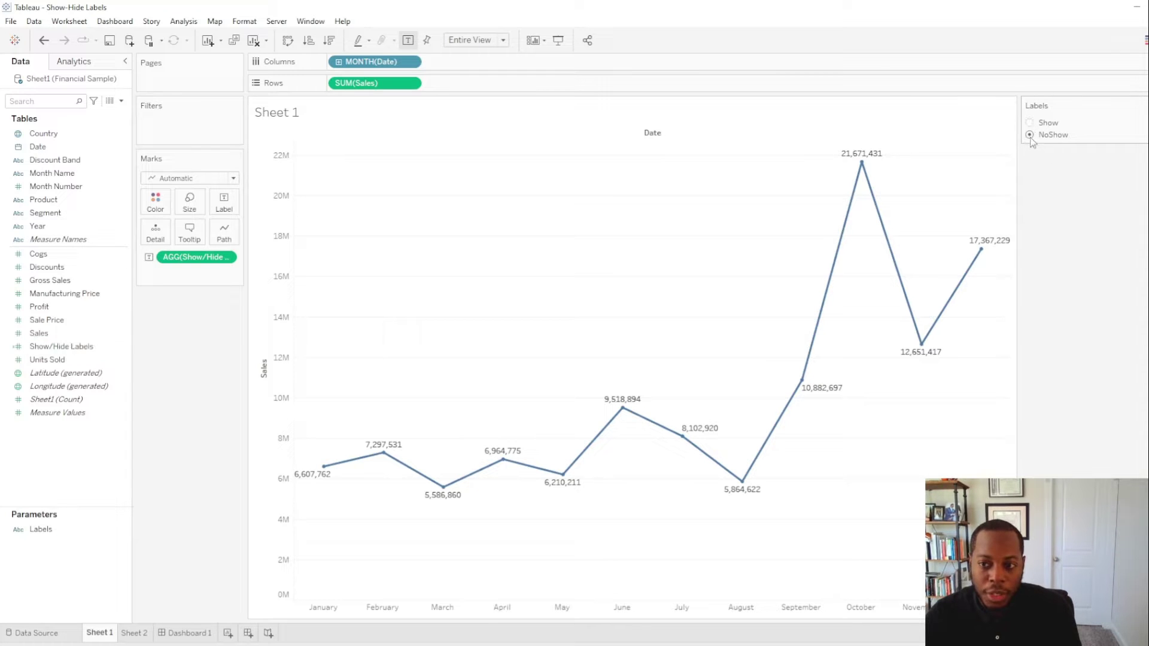
{"action": "left_click", "coordinate": [1030, 123]}
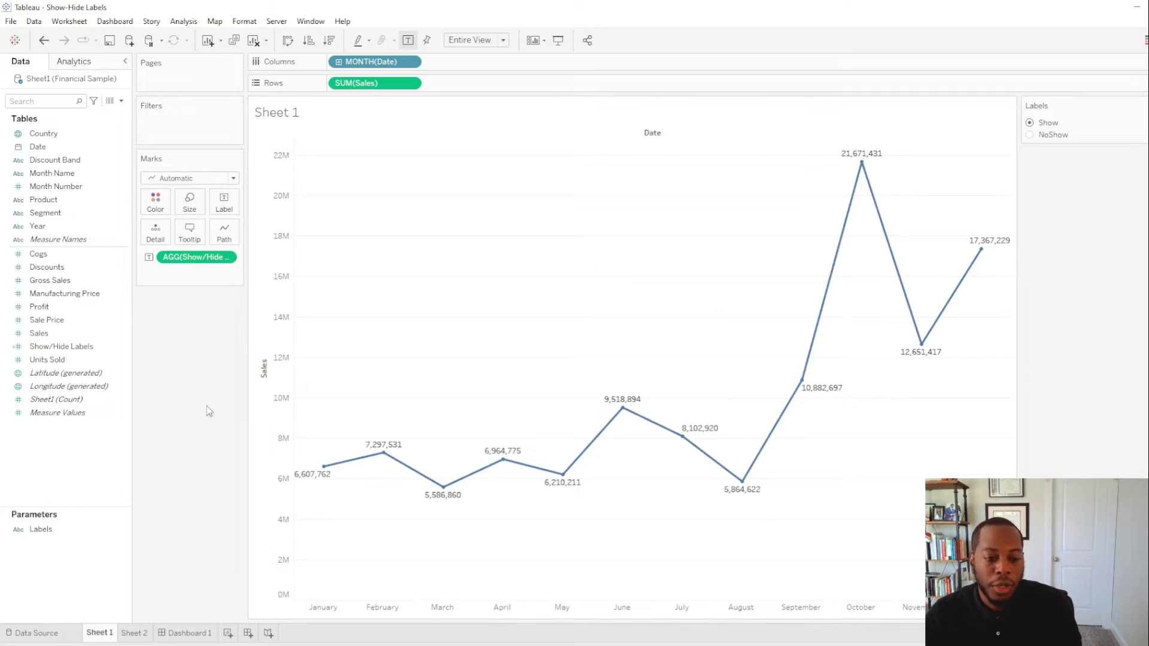
{"action": "left_click", "coordinate": [198, 632]}
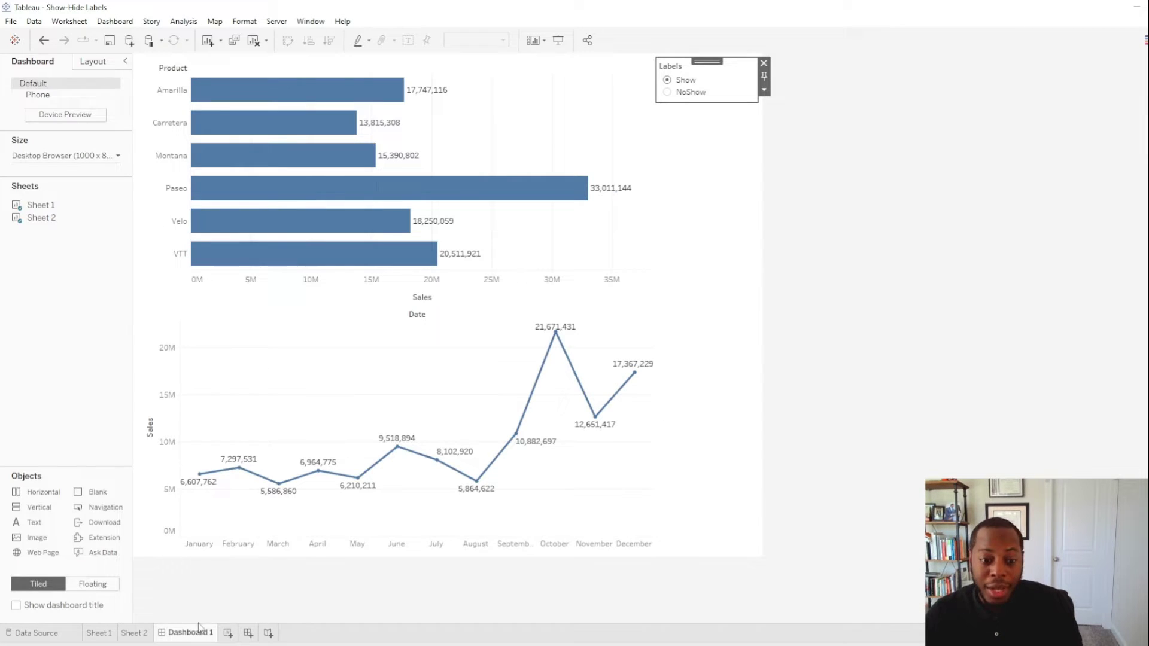
{"action": "left_click", "coordinate": [668, 93]}
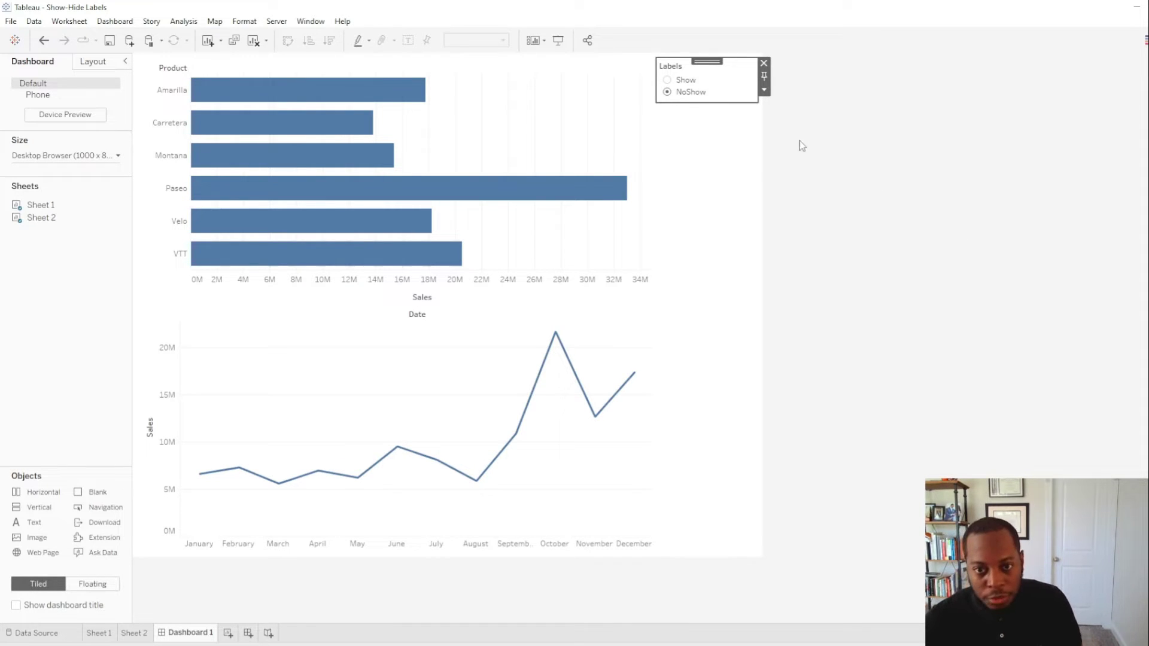
{"action": "left_click", "coordinate": [667, 80]}
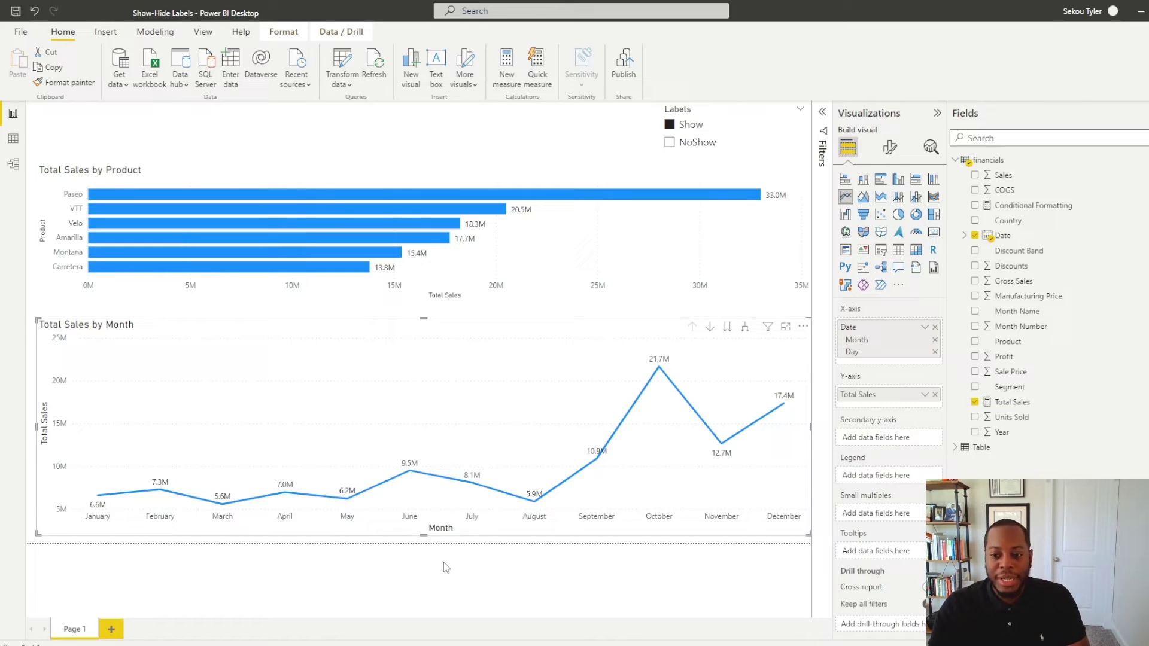
Step: Switch to Model view to see the financials table and the separate Table with a Labels column
{"action": "left_click", "coordinate": [13, 163]}
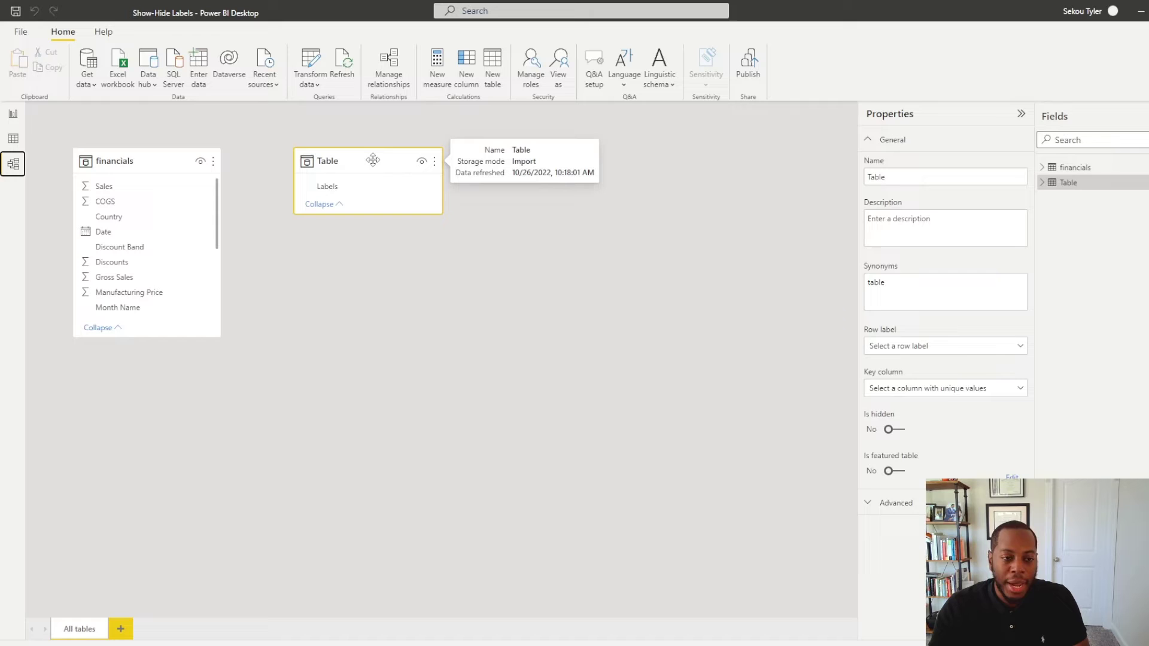
Step: Check the Table's Show and NoShow rows in Data view, then return to the report page
{"action": "left_click", "coordinate": [14, 139]}
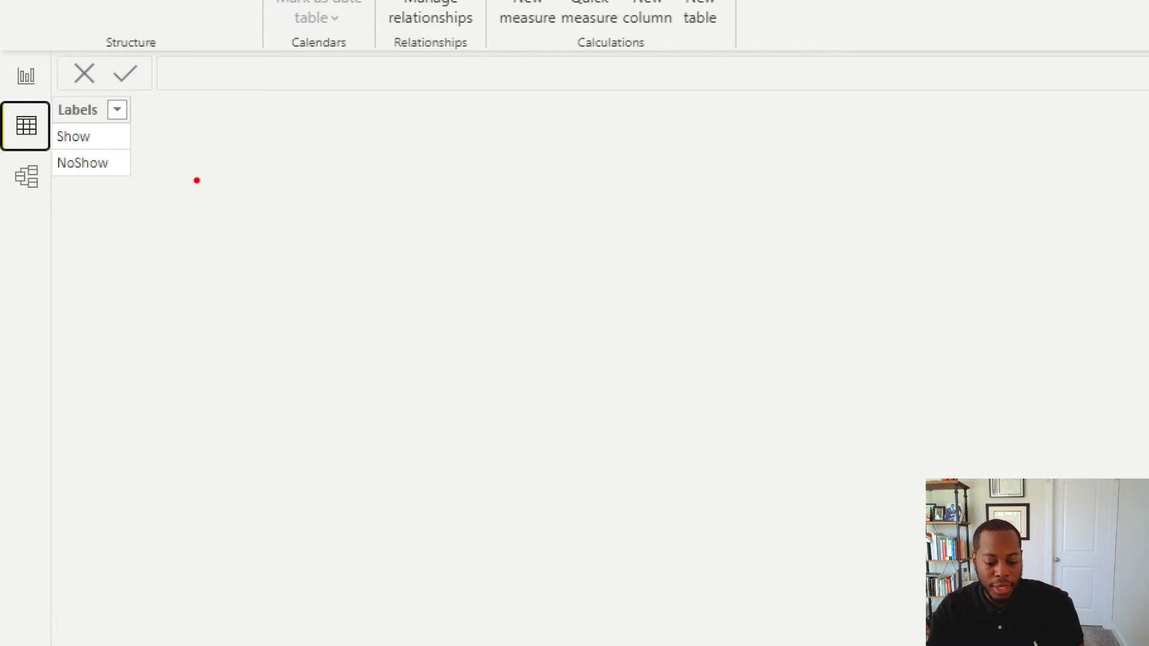
{"action": "left_click", "coordinate": [26, 75]}
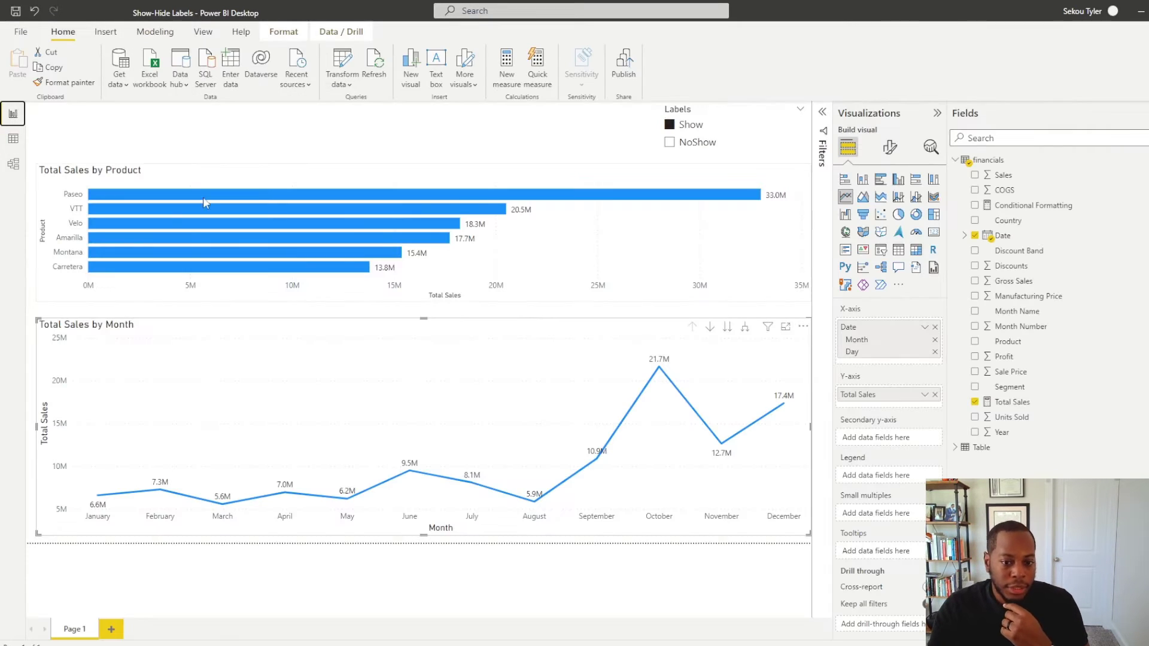
Step: Display the Conditional Formatting measure's DAX: #FFFFFF00 when Labels is NoShow, black otherwise
{"action": "left_click", "coordinate": [1024, 207]}
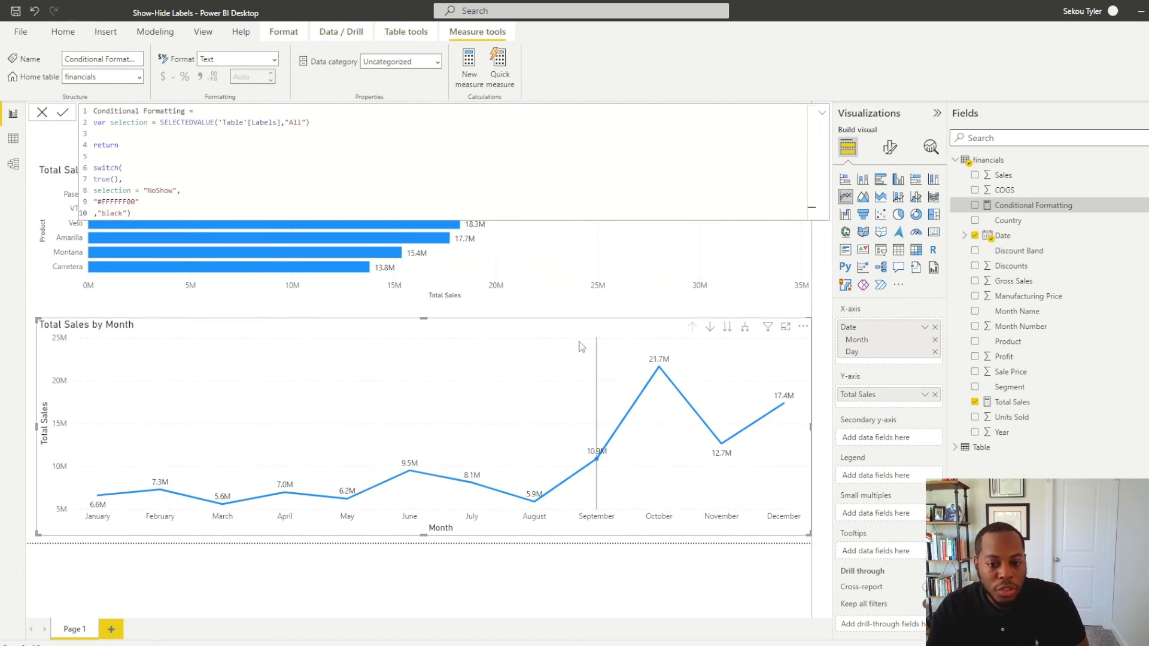
Step: Set the line chart's data label value colour to a Field value rule using the Conditional Formatting measure
{"action": "left_click", "coordinate": [890, 148]}
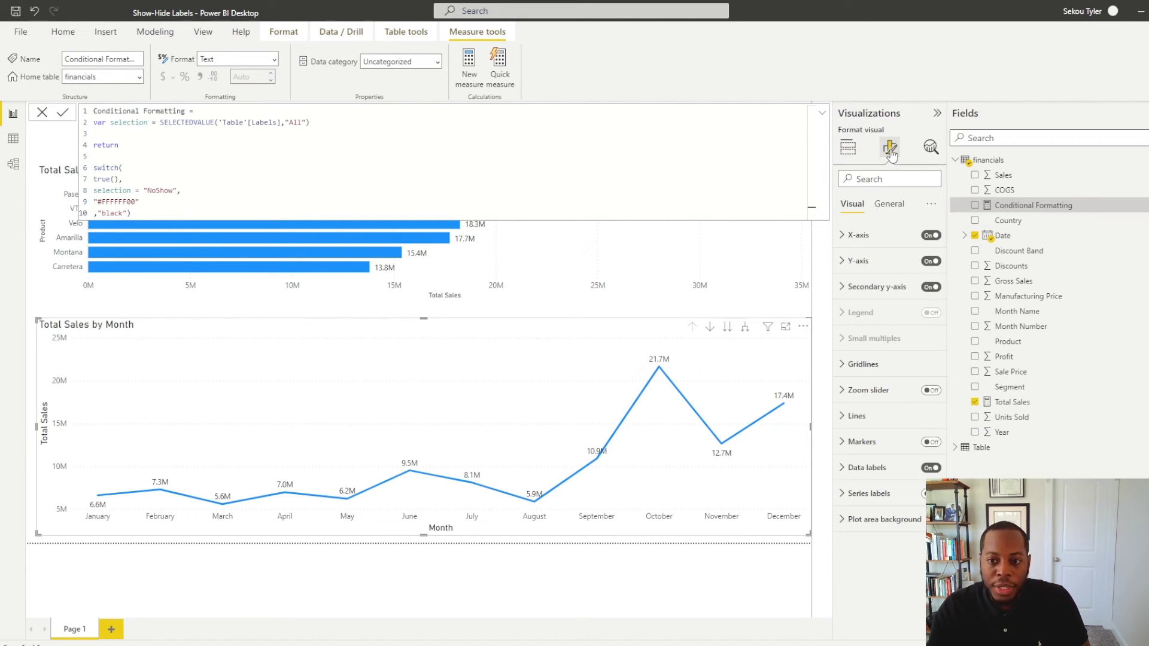
{"action": "left_click", "coordinate": [843, 468]}
{"action": "scroll", "coordinate": [850, 479], "scroll_direction": "down", "scroll_amount": 2}
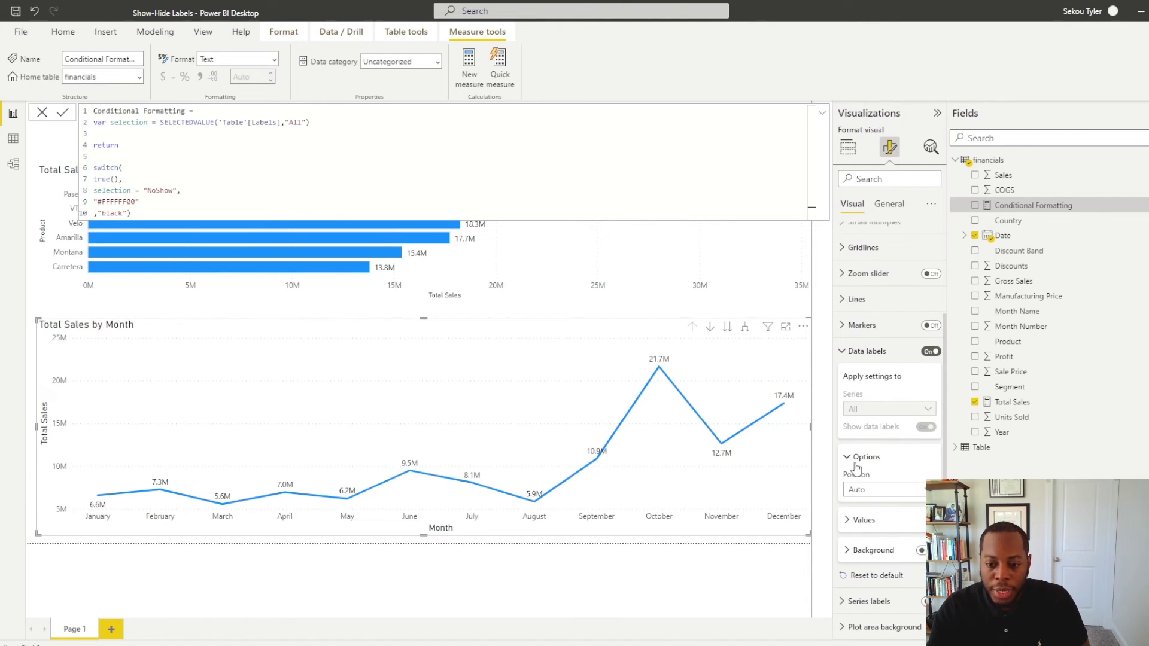
{"action": "left_click", "coordinate": [852, 520]}
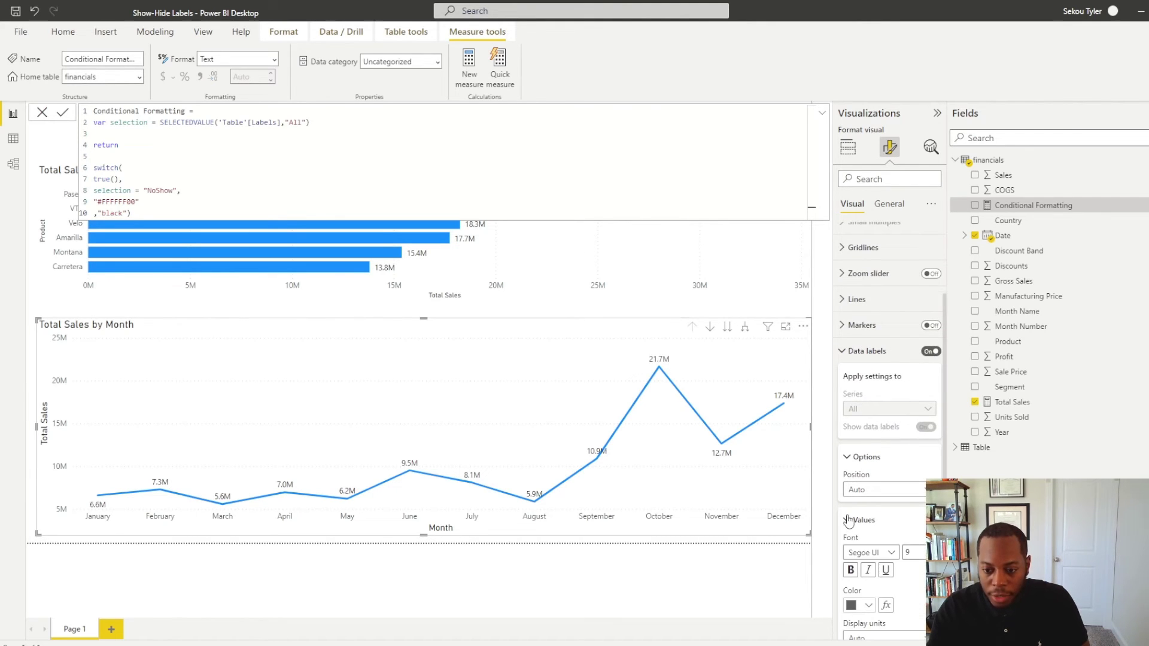
{"action": "scroll", "coordinate": [851, 521], "scroll_direction": "down", "scroll_amount": 2}
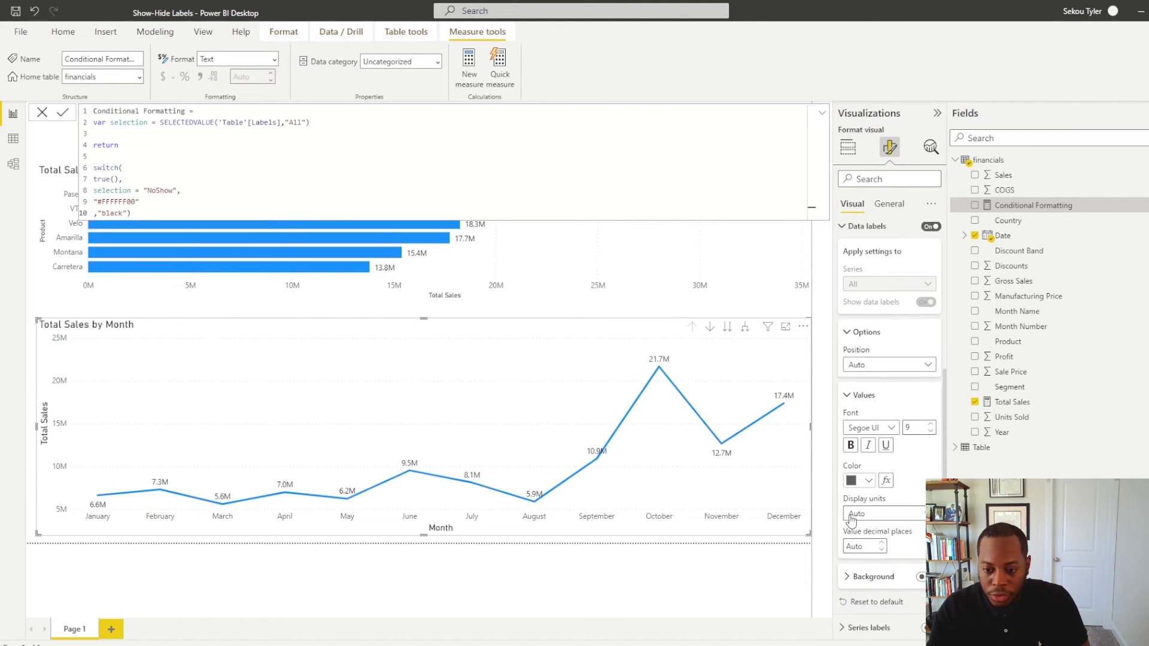
{"action": "left_click", "coordinate": [886, 481]}
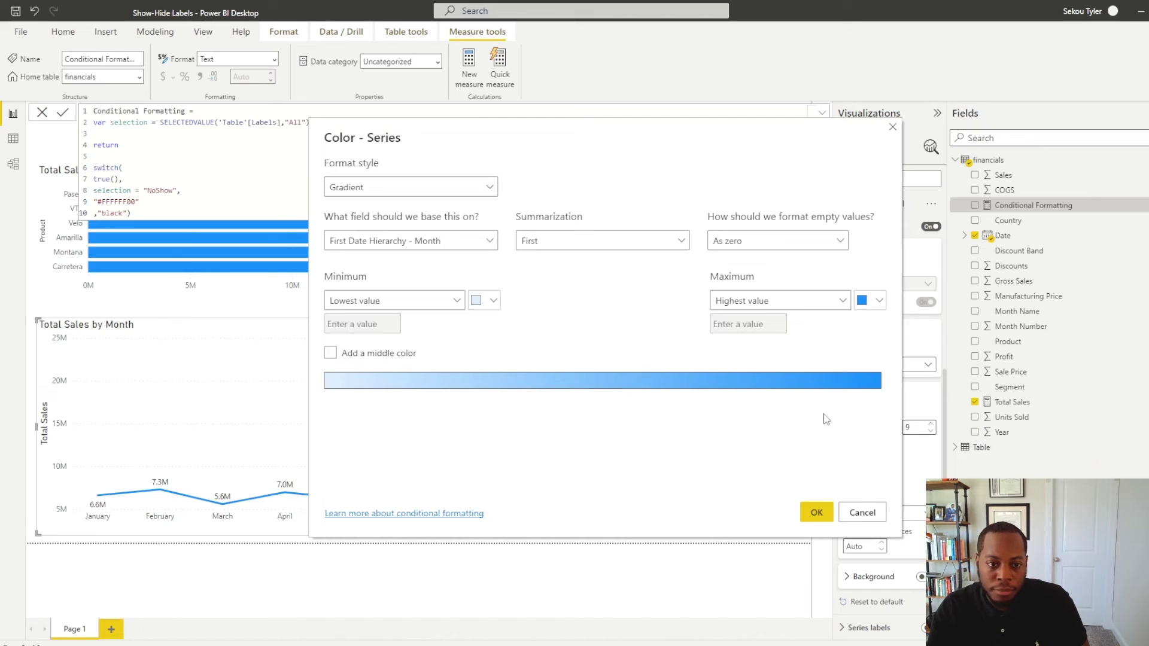
{"action": "left_click", "coordinate": [487, 187]}
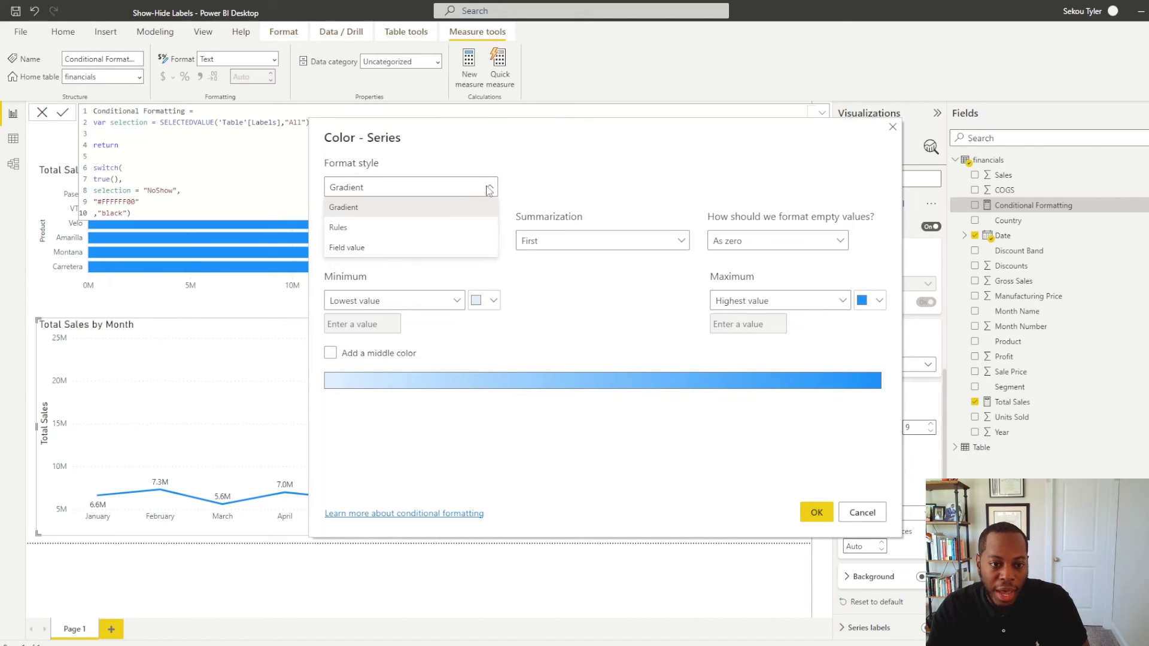
{"action": "left_click", "coordinate": [401, 248]}
{"action": "left_click", "coordinate": [490, 241]}
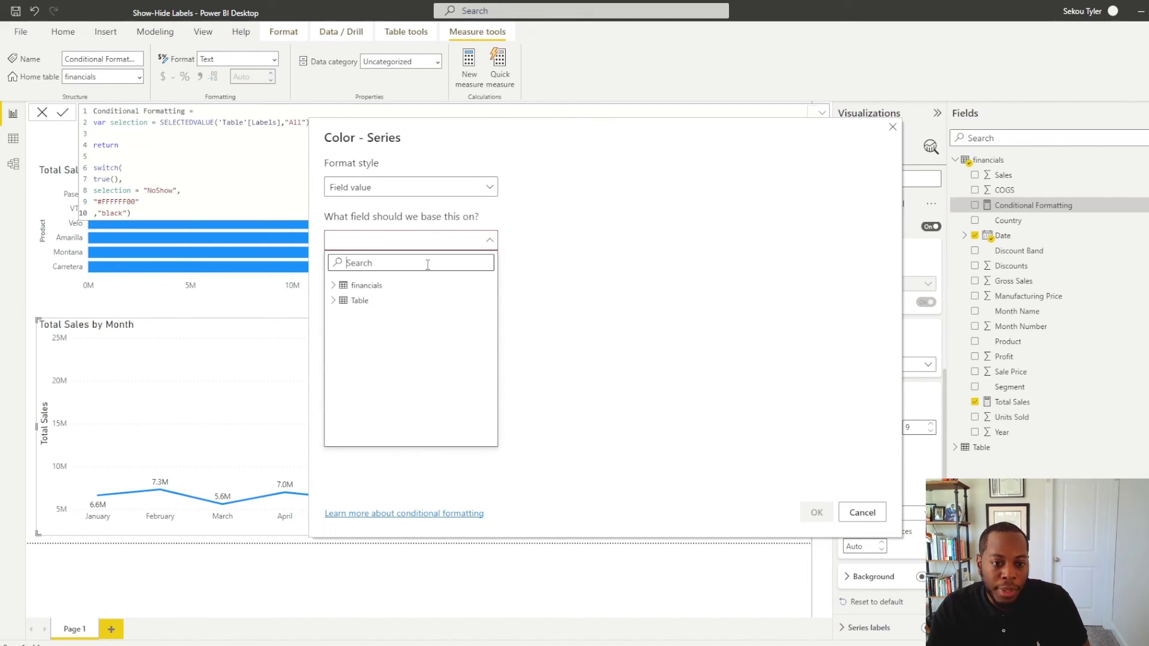
{"action": "left_click", "coordinate": [334, 286]}
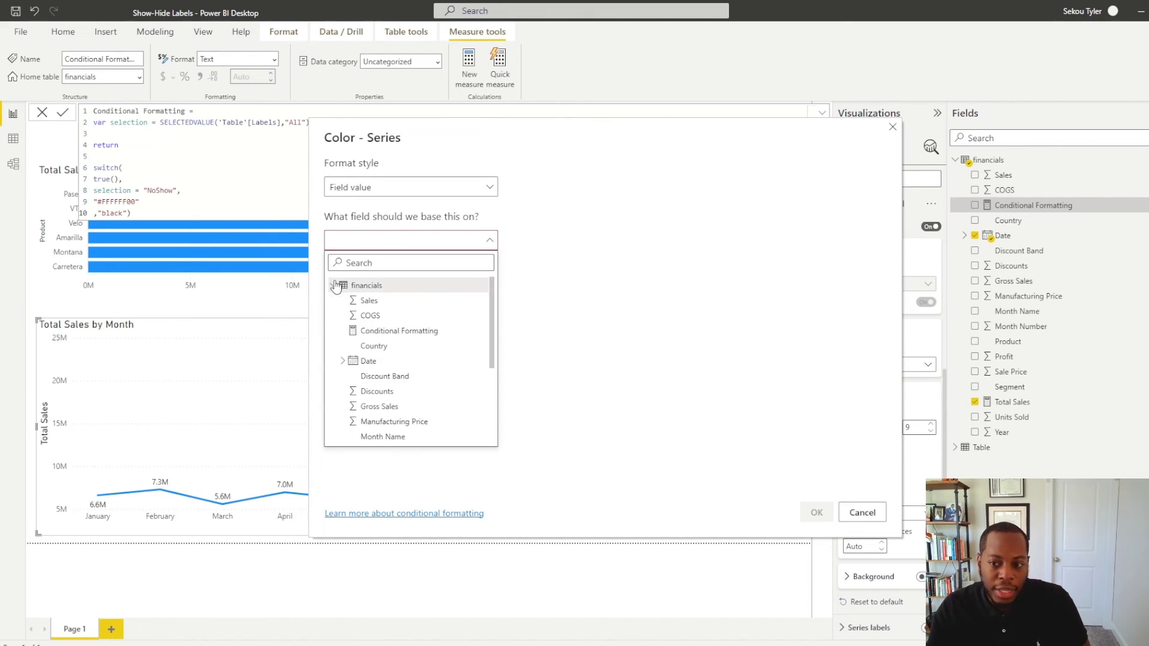
{"action": "left_click", "coordinate": [377, 330]}
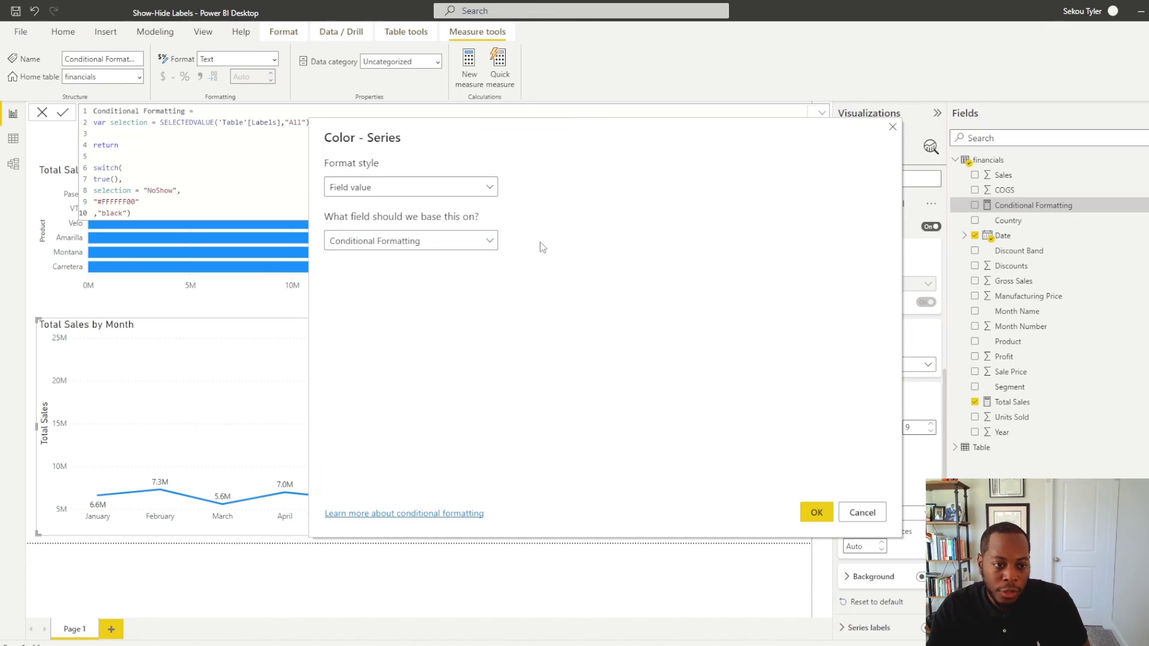
{"action": "left_click", "coordinate": [816, 514]}
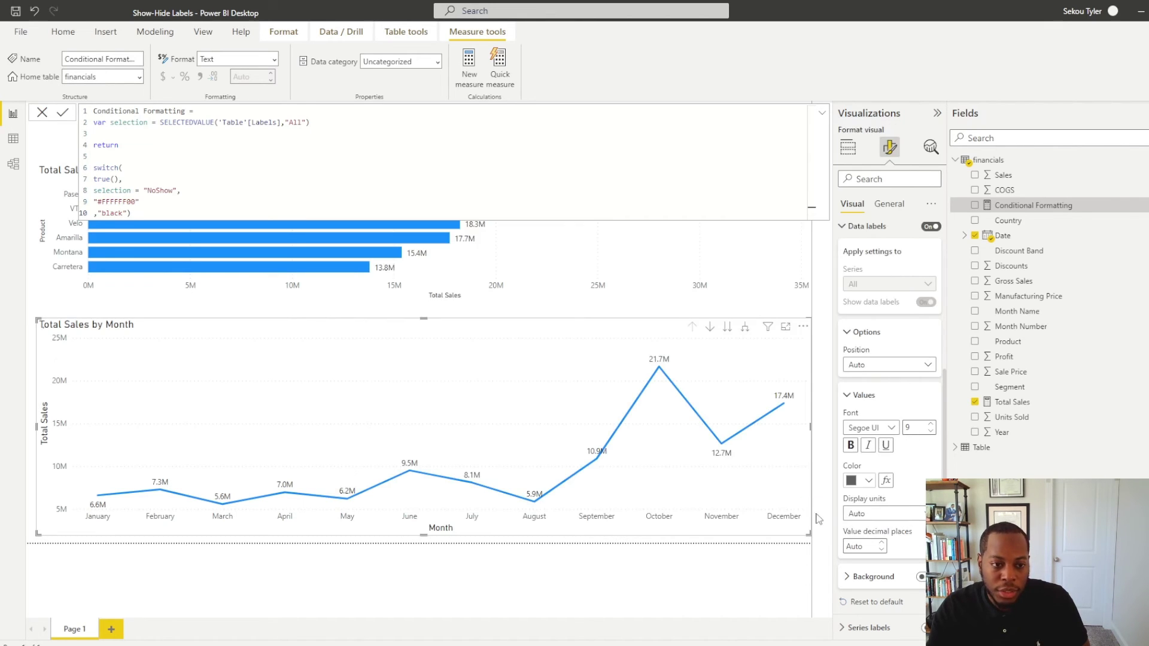
Step: Collapse the formula bar, then select the Total Sales by Month and Total Sales by Product charts
{"action": "left_click", "coordinate": [822, 113]}
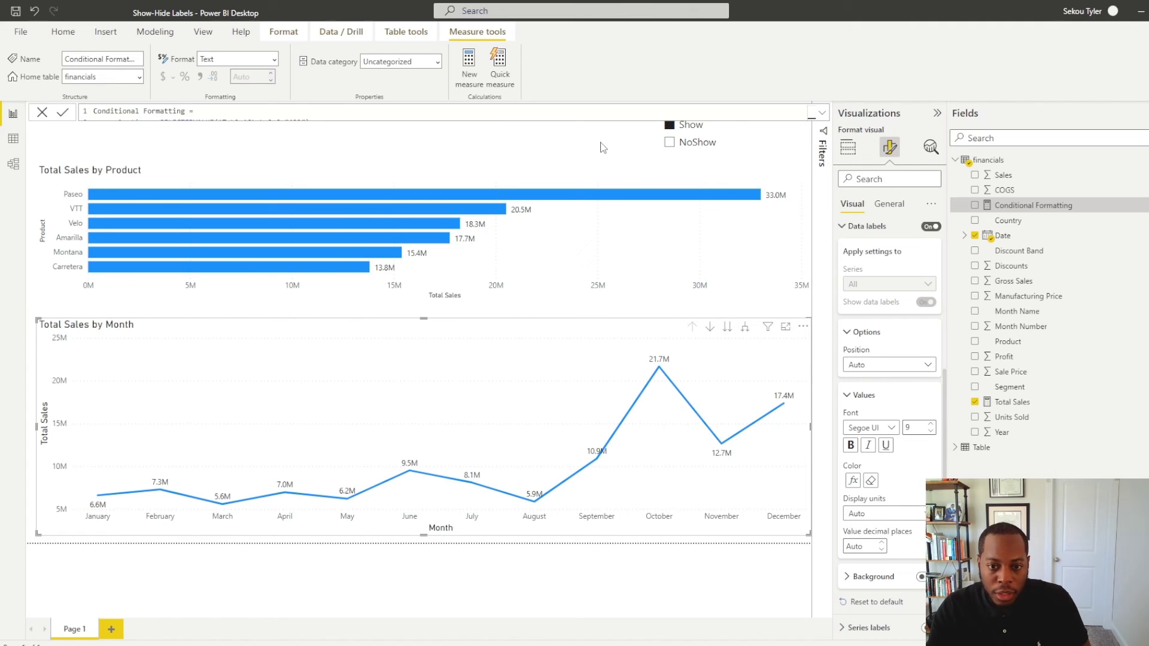
{"action": "left_click", "coordinate": [111, 152]}
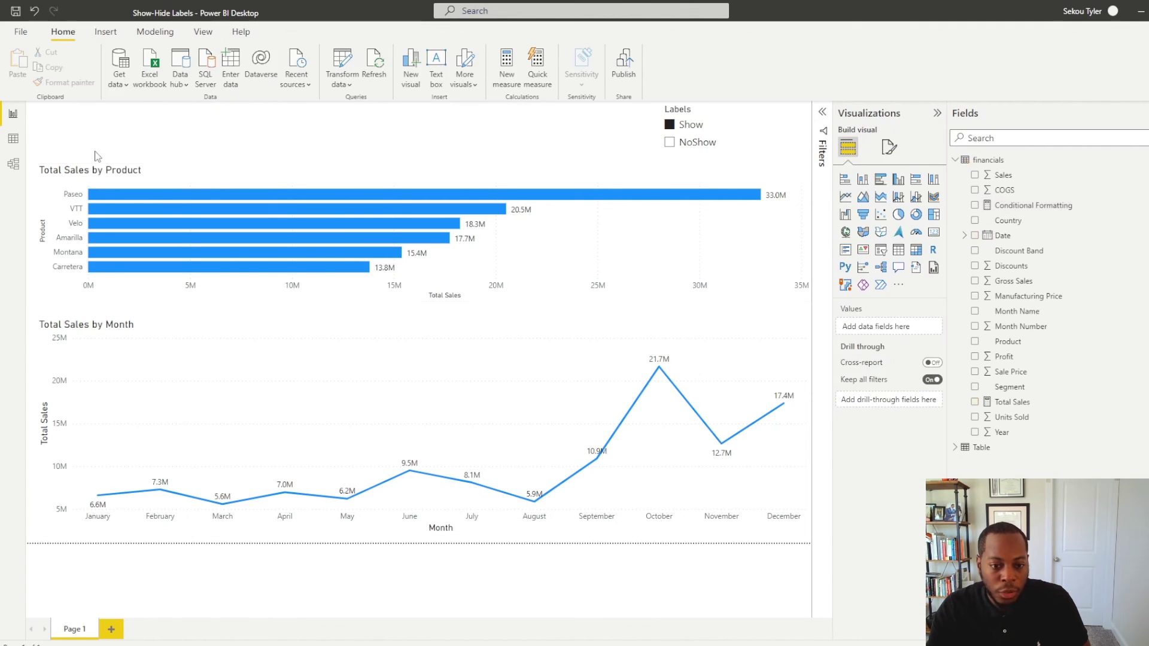
{"action": "left_click", "coordinate": [595, 328]}
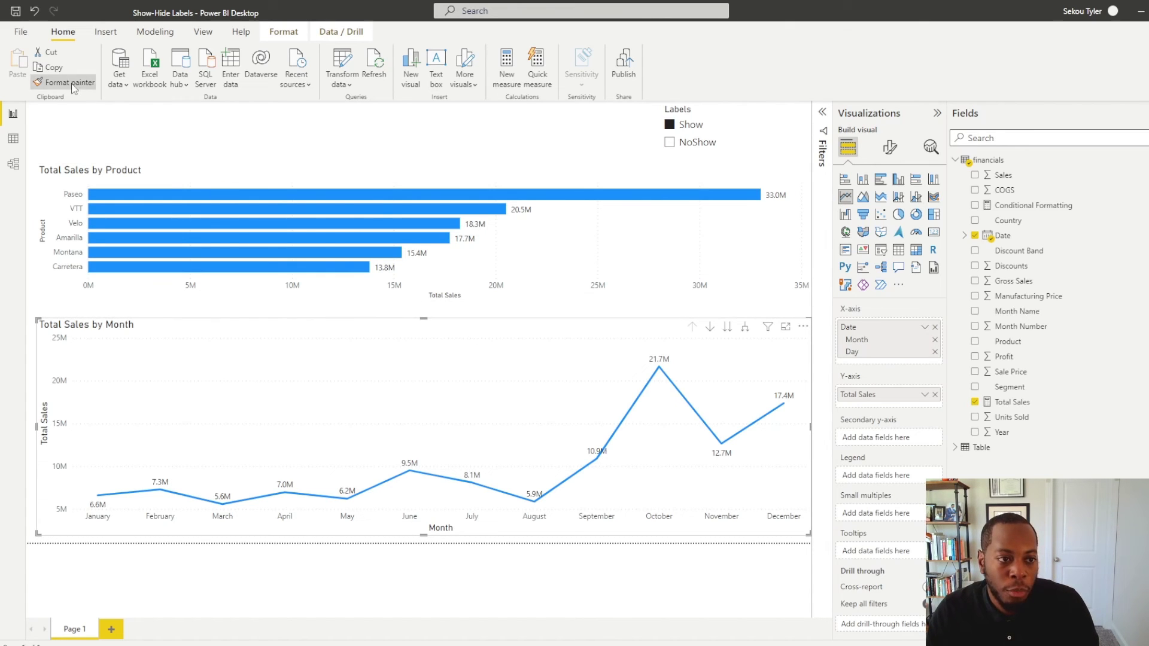
{"action": "left_click", "coordinate": [534, 173]}
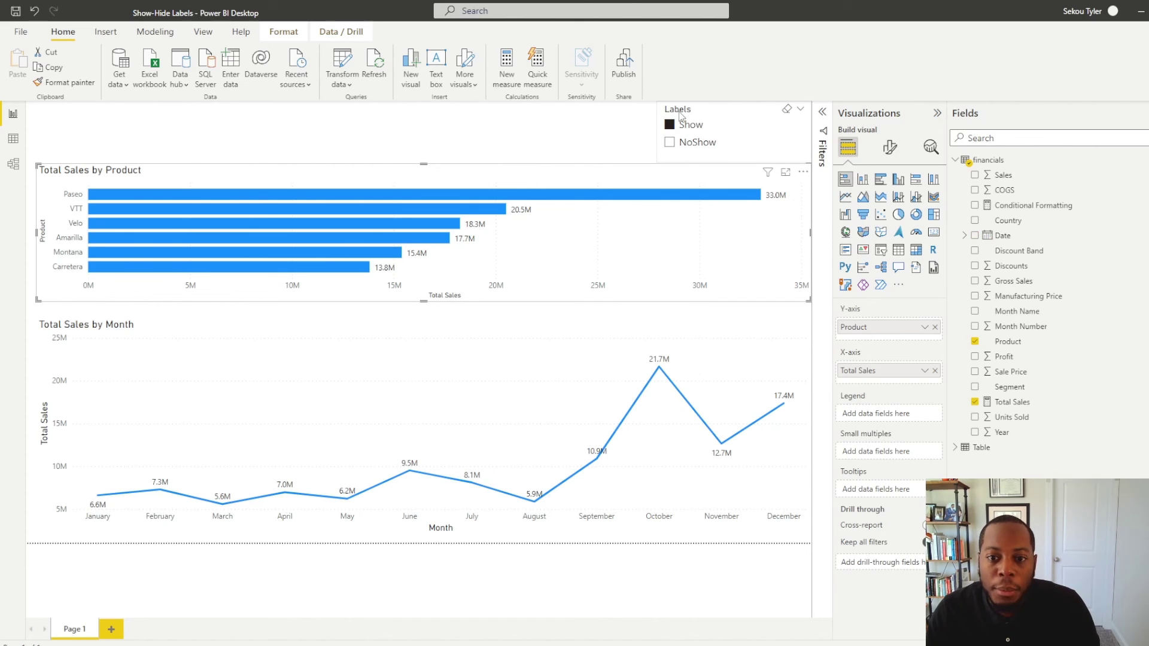
Step: Choose NoShow in the Labels slicer to hide value labels on both sales charts
{"action": "left_click", "coordinate": [670, 142]}
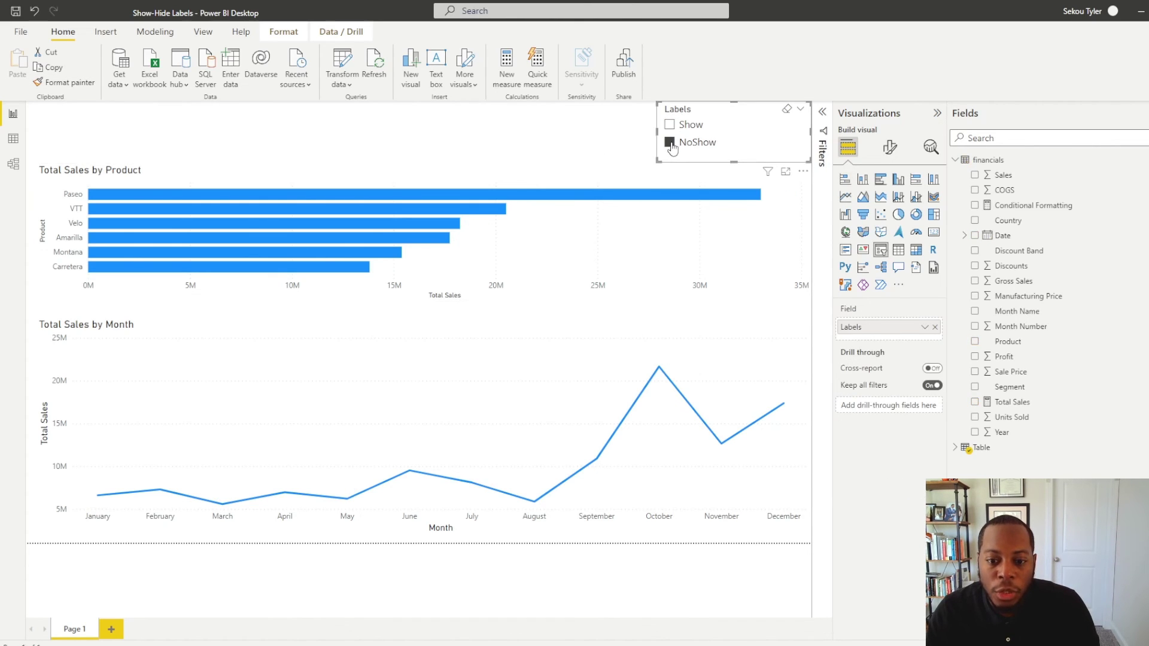